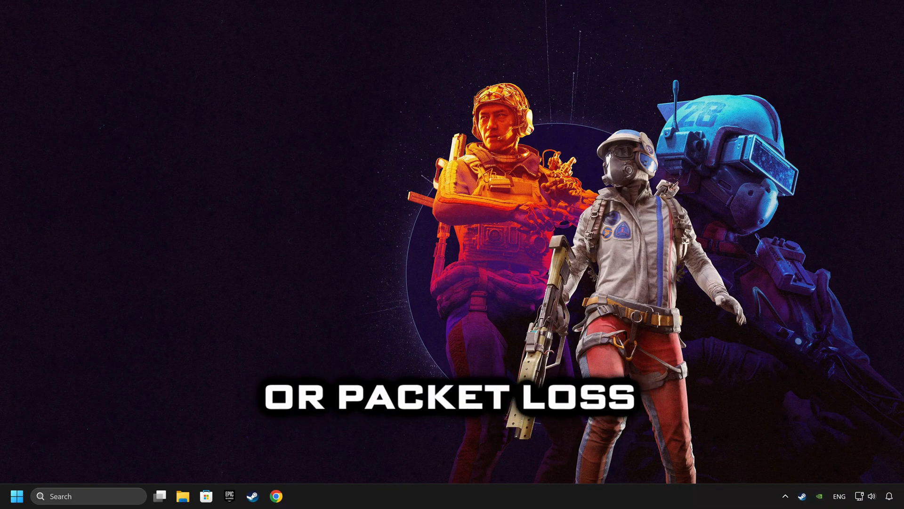
Open Network & internet settings from the network tray icon's context menu
right_click(862, 495)
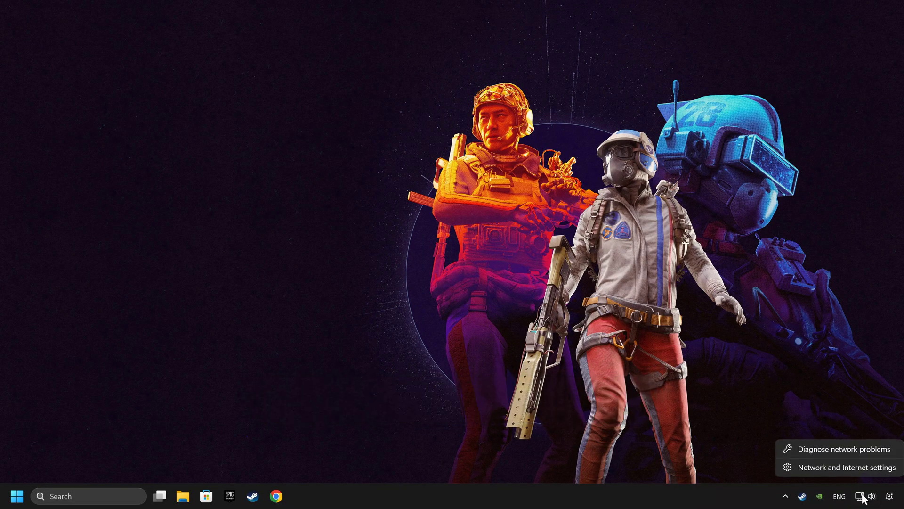
click(842, 471)
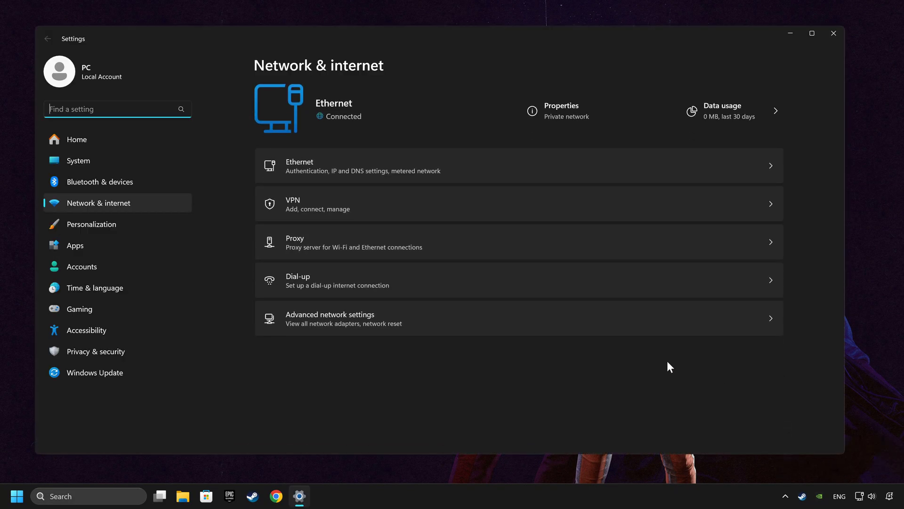
Confirm the manual proxy server under Proxy is switched off and save it
click(433, 253)
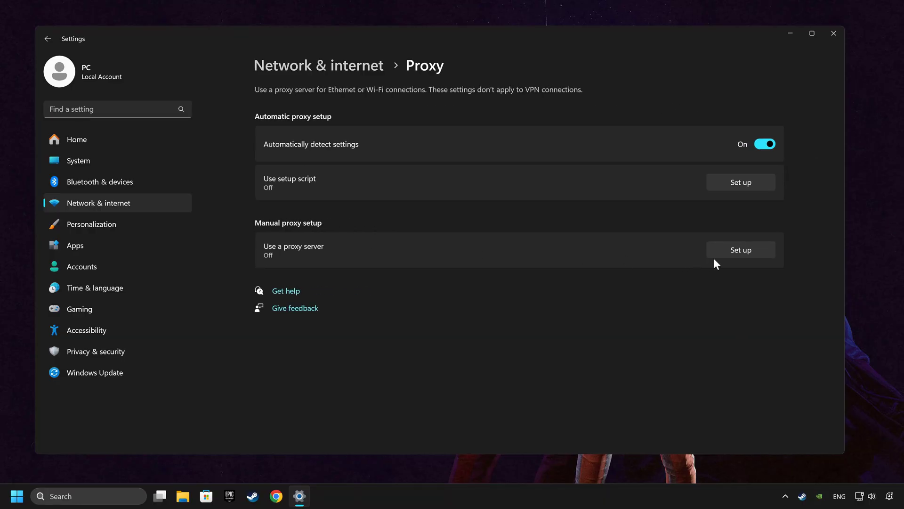
click(737, 255)
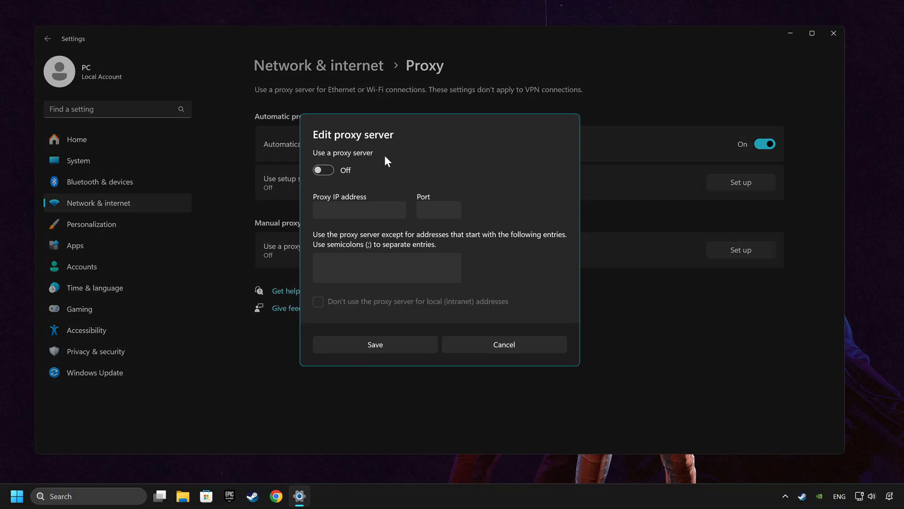
click(390, 341)
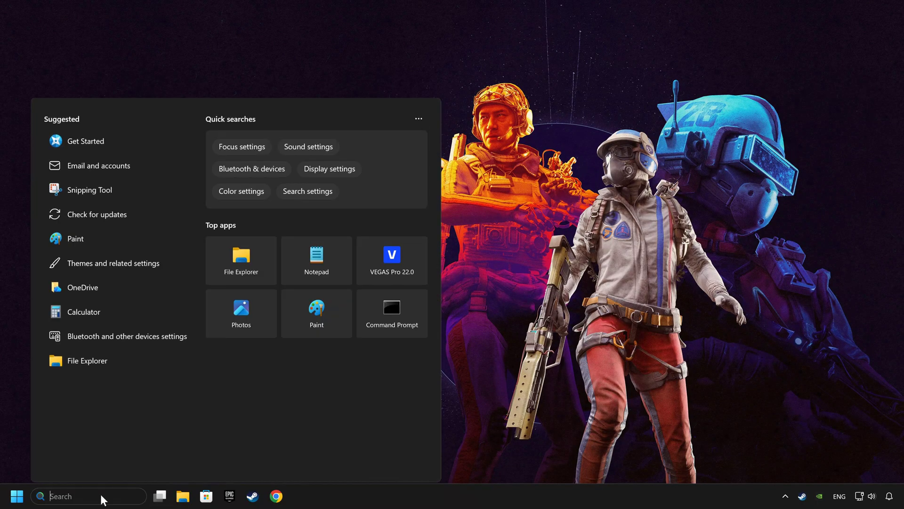
Search for cmd and run Command Prompt as administrator
text(cmd)
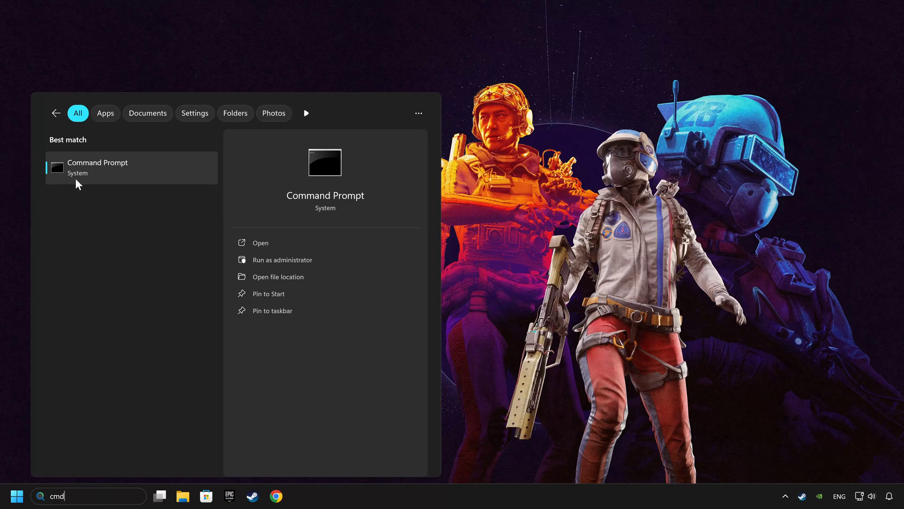
right_click(160, 170)
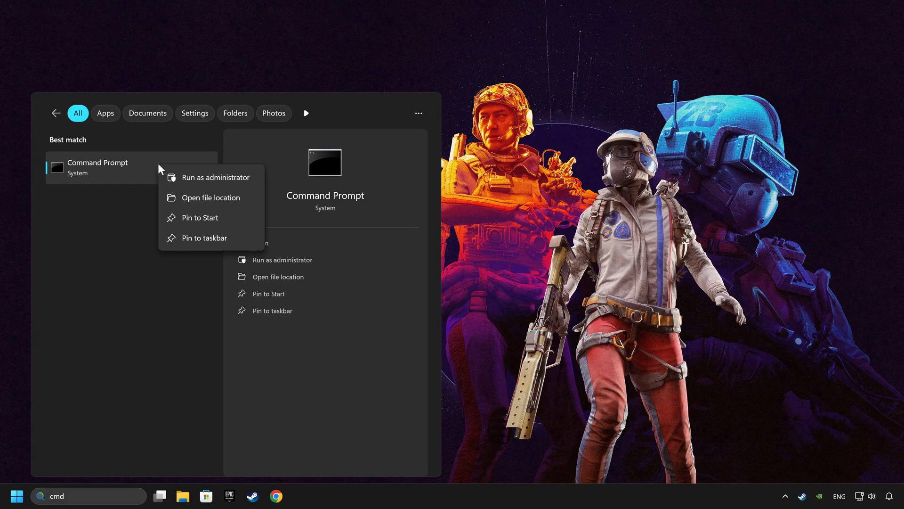
click(203, 178)
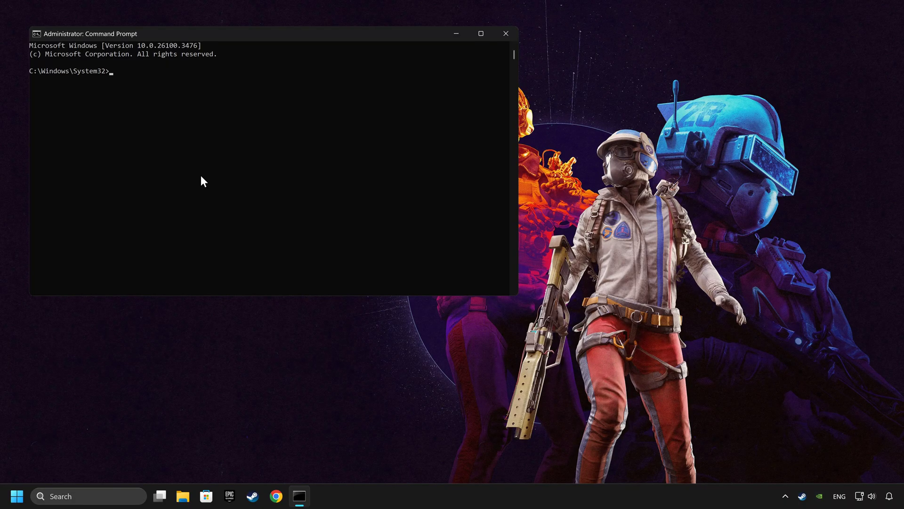
Place Command Prompt beside the command list and run ipconfig /flushdns
drag(218, 41, 209, 129)
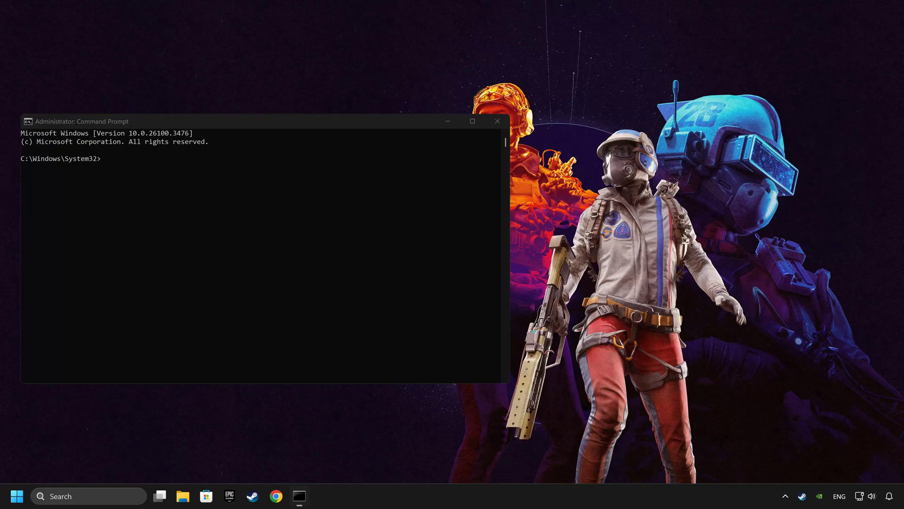
drag(429, 203, 682, 118)
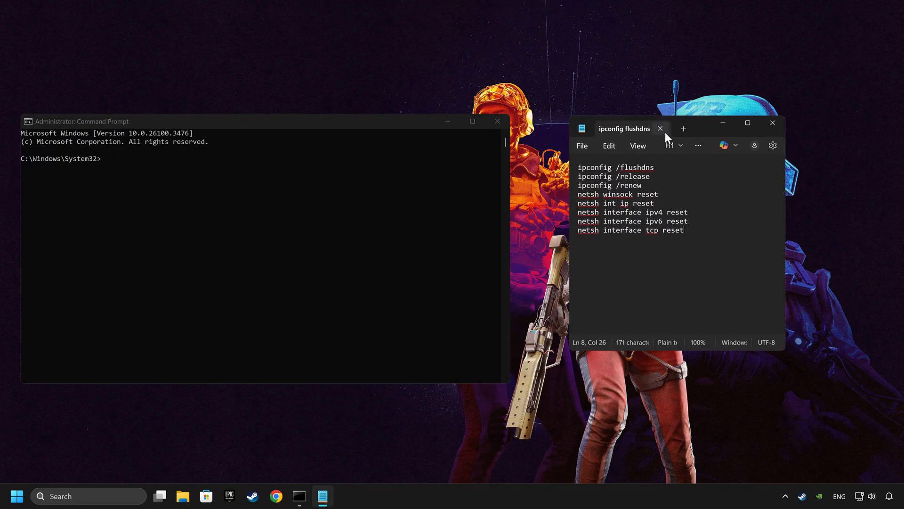
drag(664, 168, 567, 169)
key(ctrl+c)
click(366, 170)
key(ctrl+v)
key(Return)
Release and renew the IP address with ipconfig /release and ipconfig /renew
drag(656, 177, 576, 177)
click(301, 194)
text(ipconfig /release)
key(Return)
drag(644, 185, 577, 203)
click(352, 194)
text(ipconfig /renew)
key(Return)
Reset Winsock and the IP stack with netsh winsock reset and netsh int ip reset
click(363, 243)
text(netsh winsock reset)
key(Return)
key(ctrl+c)
click(365, 230)
key(ctrl+v)
key(Return)
Paste the netsh interface ipv4 and ipv6 reset commands, then clear each without running
drag(688, 212, 577, 213)
key(ctrl+c)
click(300, 250)
key(ctrl+v)
key(Escape)
drag(688, 221, 577, 222)
key(ctrl+c)
click(307, 276)
key(ctrl+v)
key(Escape)
Reset TCP parameters with the netsh interface tcp reset command
drag(683, 230, 578, 230)
key(ctrl+c)
click(293, 240)
key(ctrl+v)
key(Return)
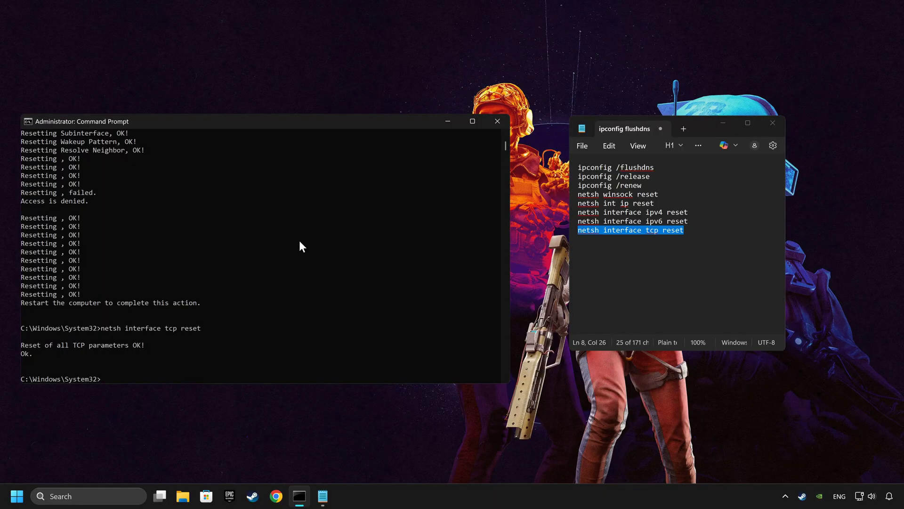
Close Command Prompt and the command list, then show the Start menu power options
click(490, 123)
click(771, 124)
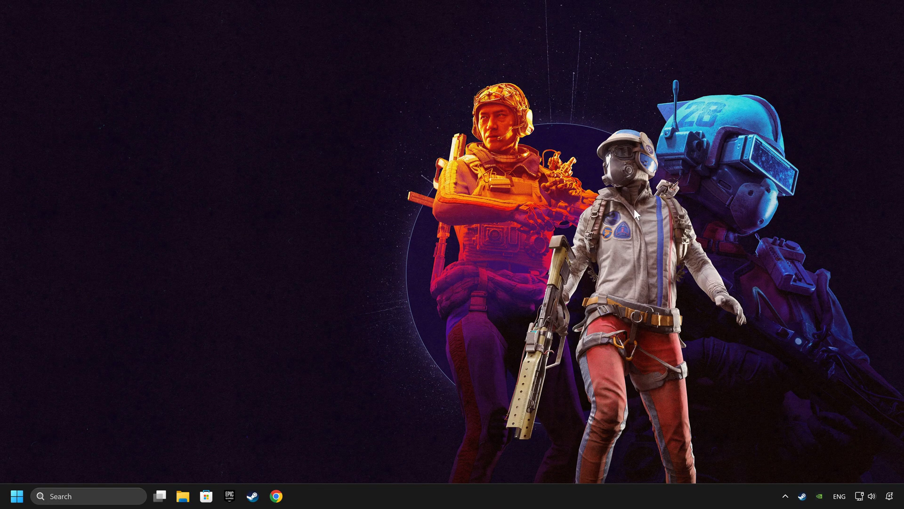
click(17, 496)
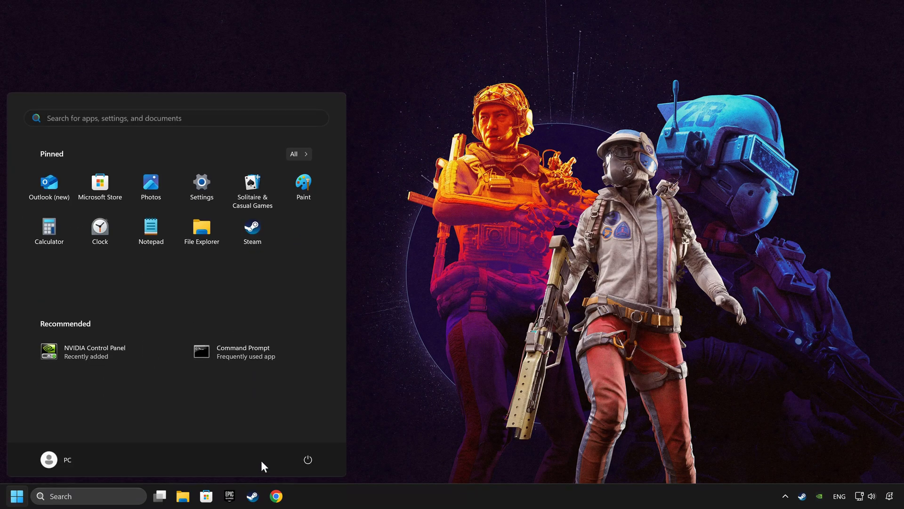
click(308, 459)
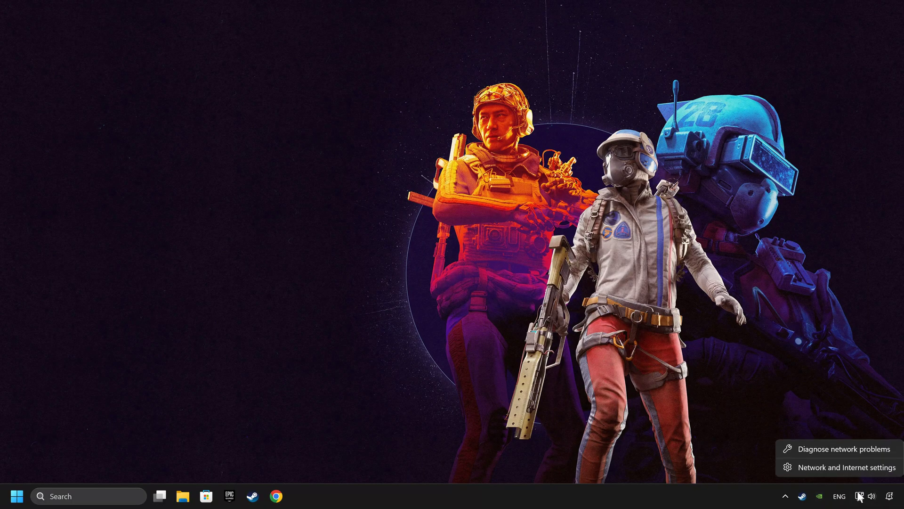
Reset all network adapters via Advanced network settings > Network reset and dismiss the warning
click(832, 468)
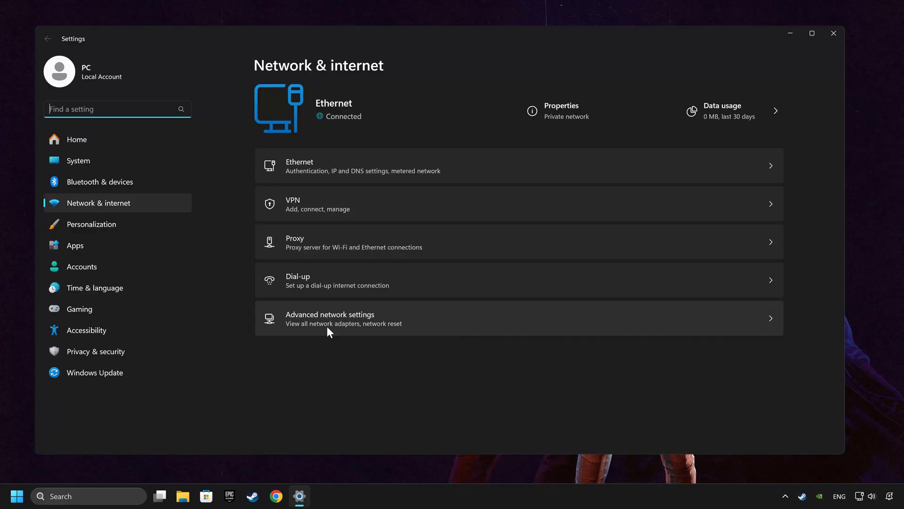
click(436, 317)
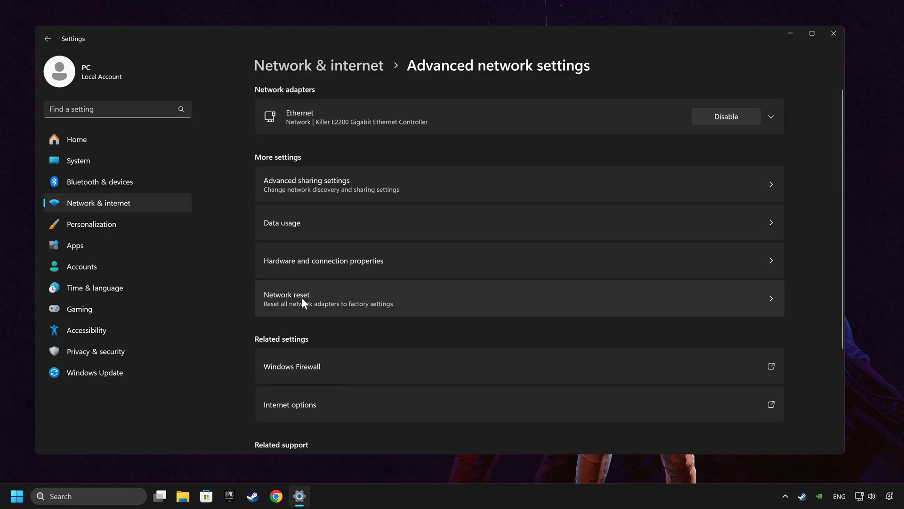
click(351, 303)
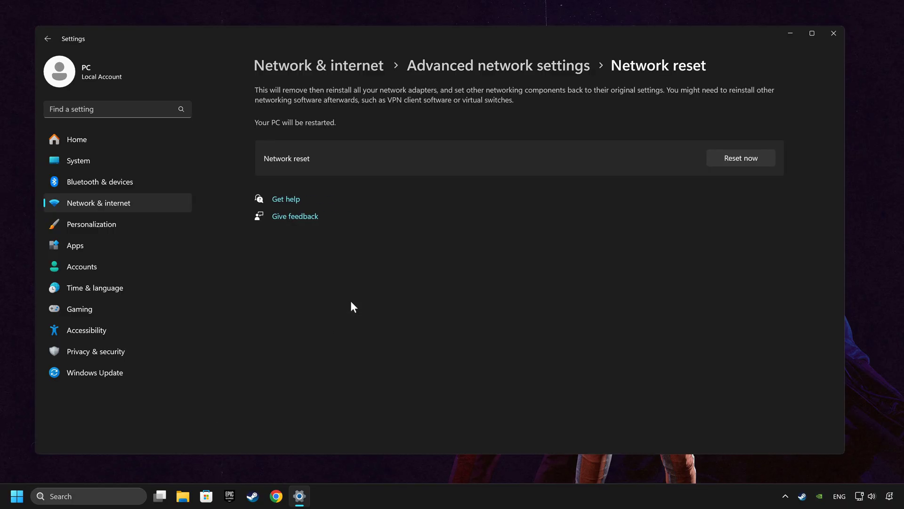
click(745, 159)
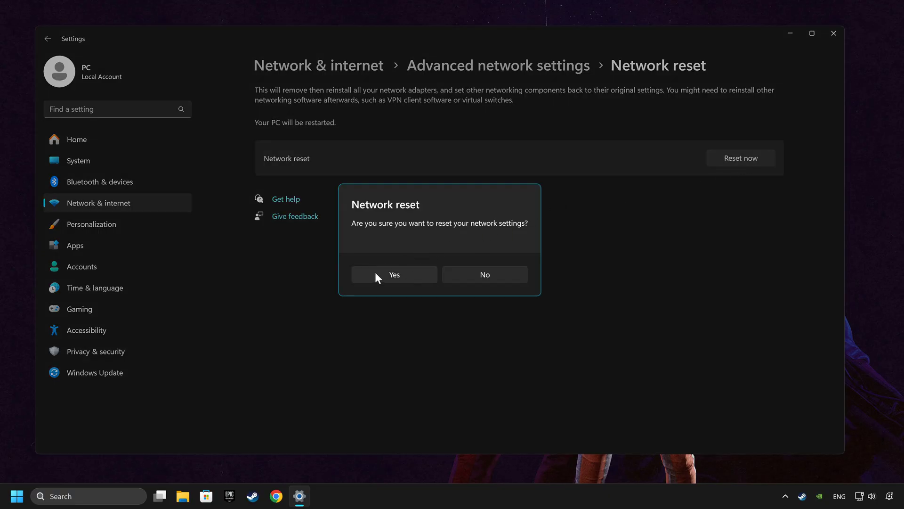
click(395, 274)
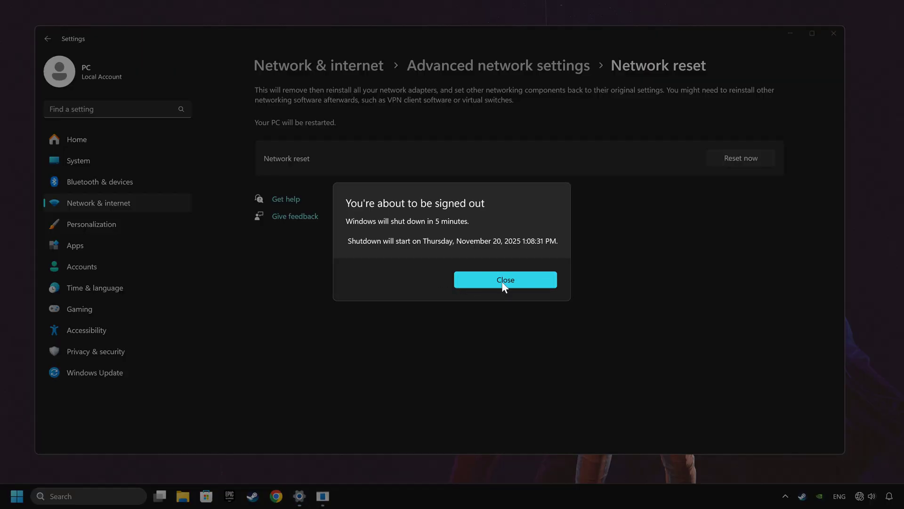
click(507, 280)
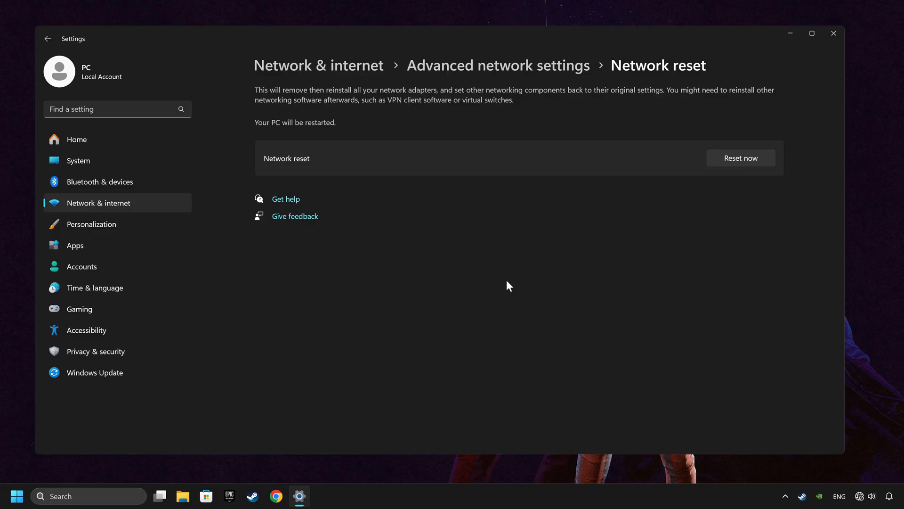
Close Settings and bring up the Start menu power options
key(alt+F4)
key(super)
click(309, 460)
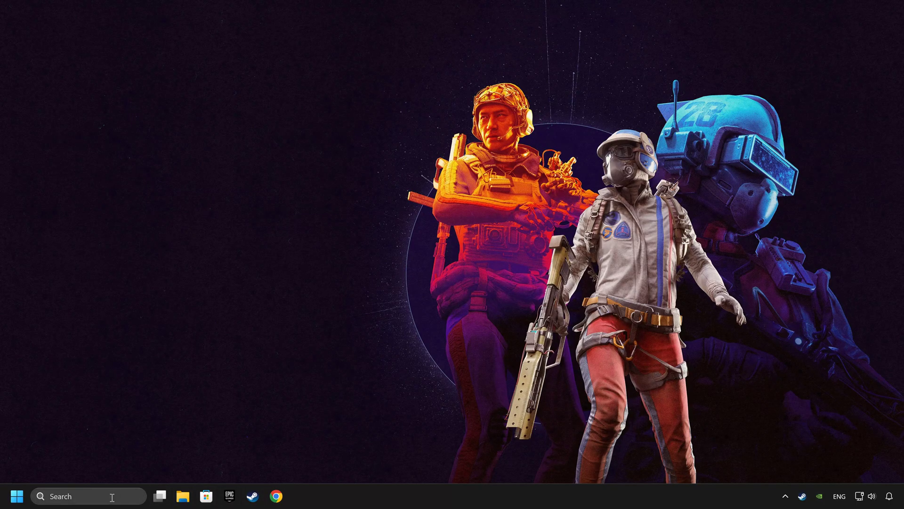
Search the taskbar for 'control panel' and open Control Panel
click(112, 497)
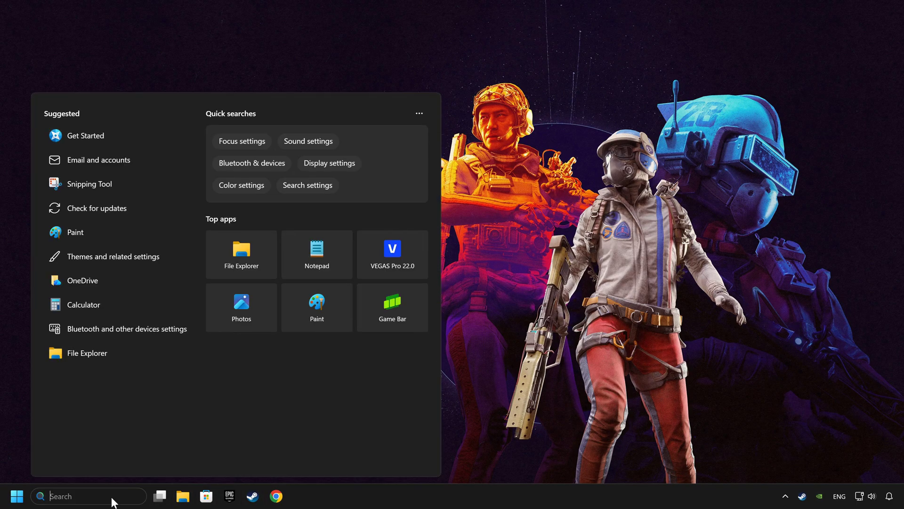
text(control panel)
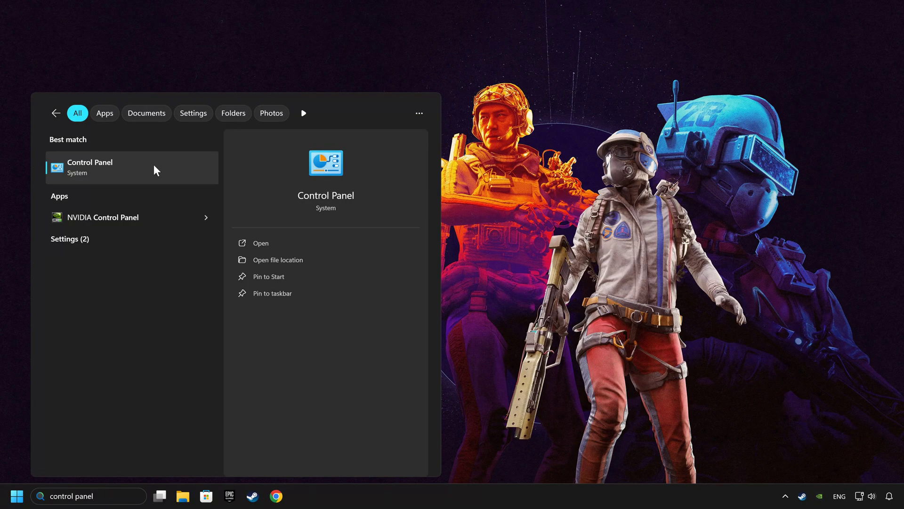
click(188, 166)
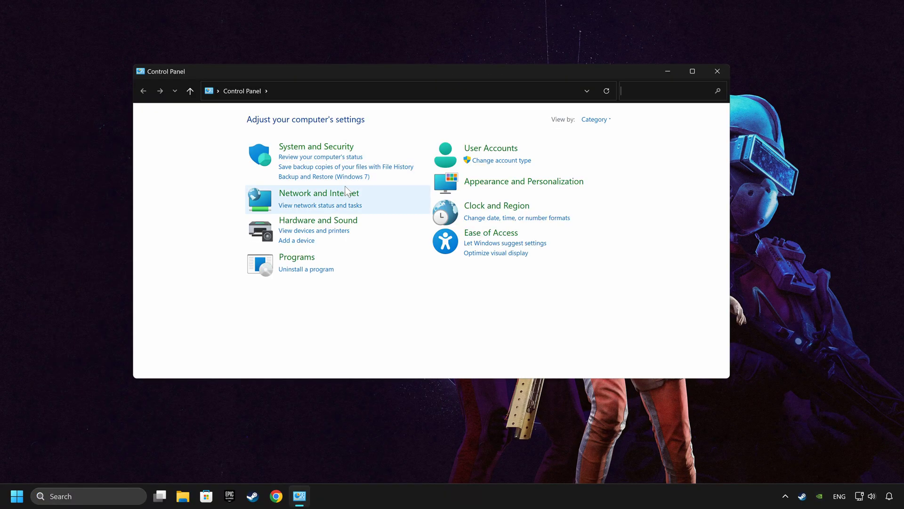
Open Ethernet properties via Network and Sharing Center and select Internet Protocol Version 4 (TCP/IPv4)
click(324, 198)
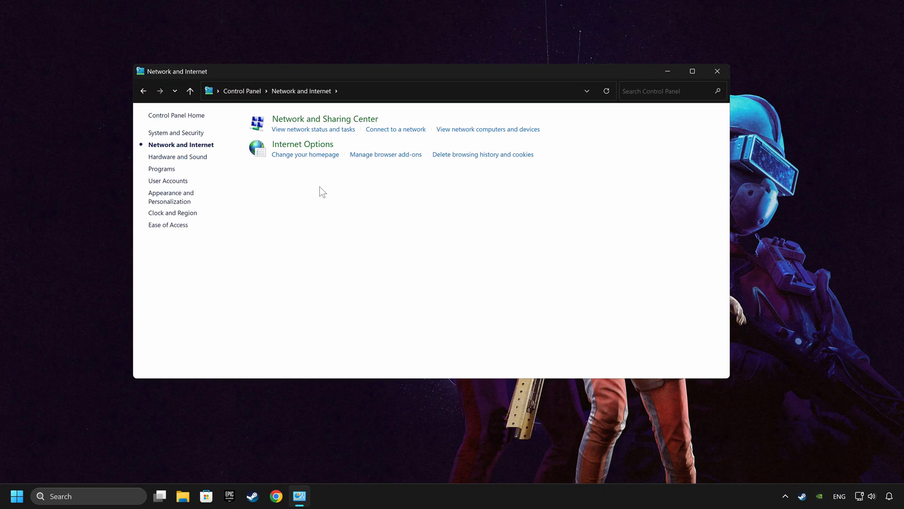
click(331, 120)
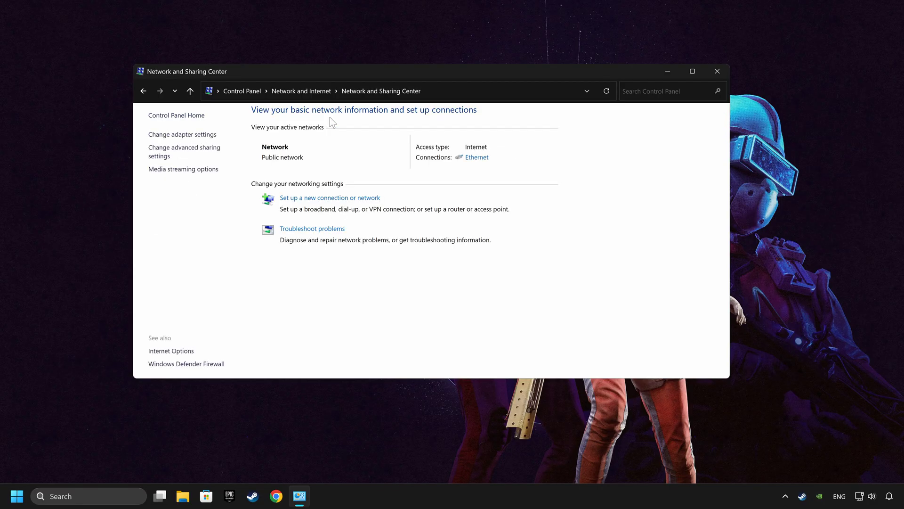
click(196, 135)
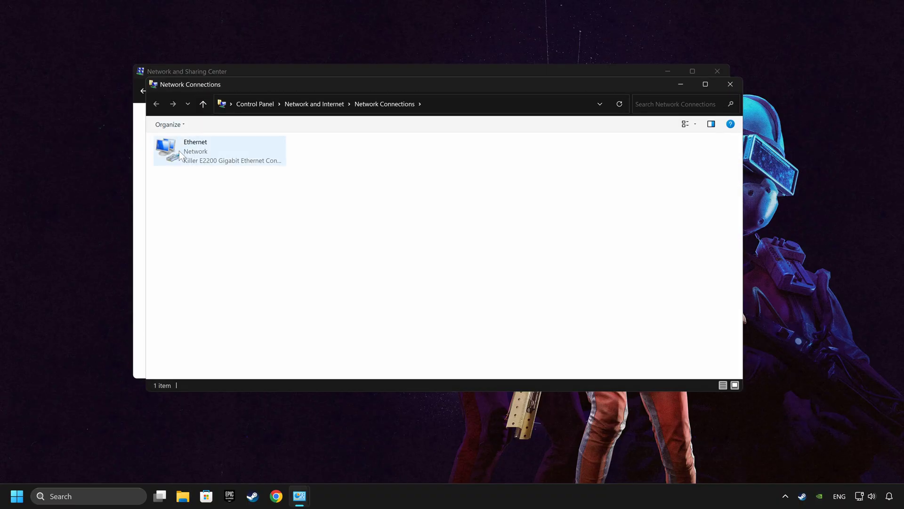
click(230, 147)
right_click(230, 147)
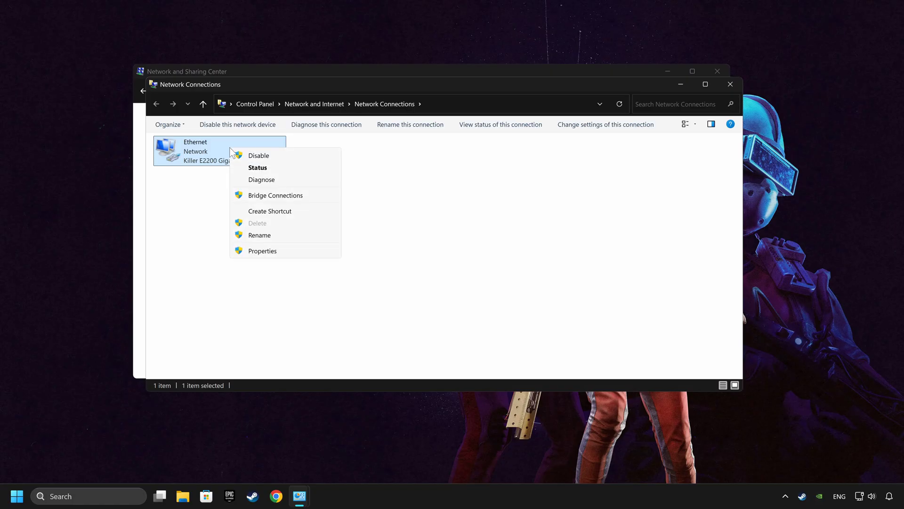
click(277, 250)
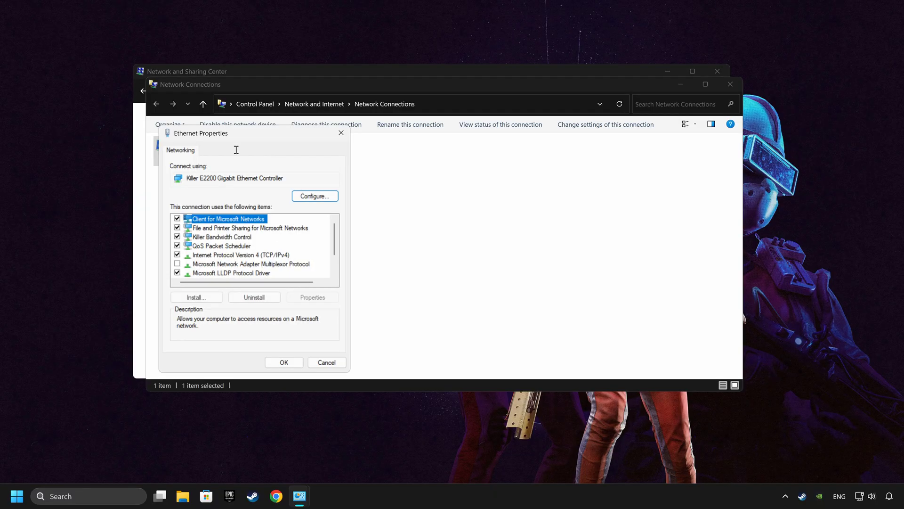
drag(230, 133, 384, 101)
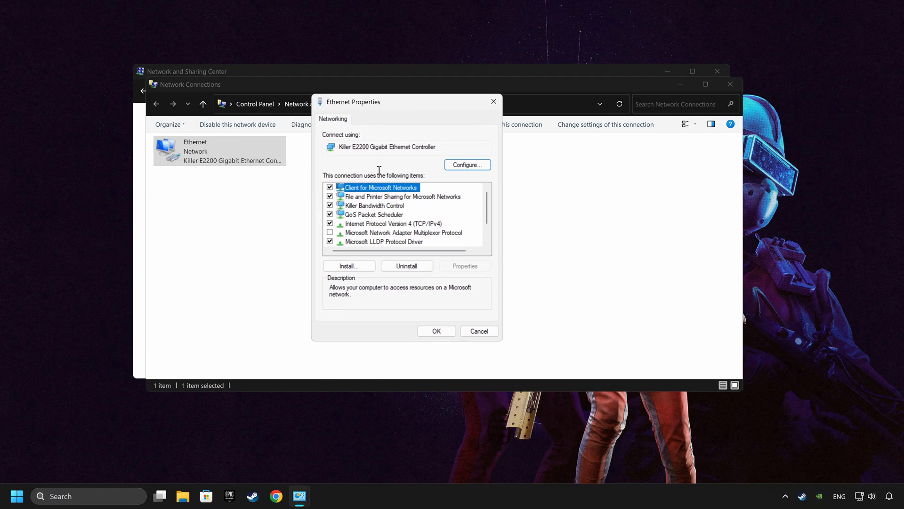
click(350, 224)
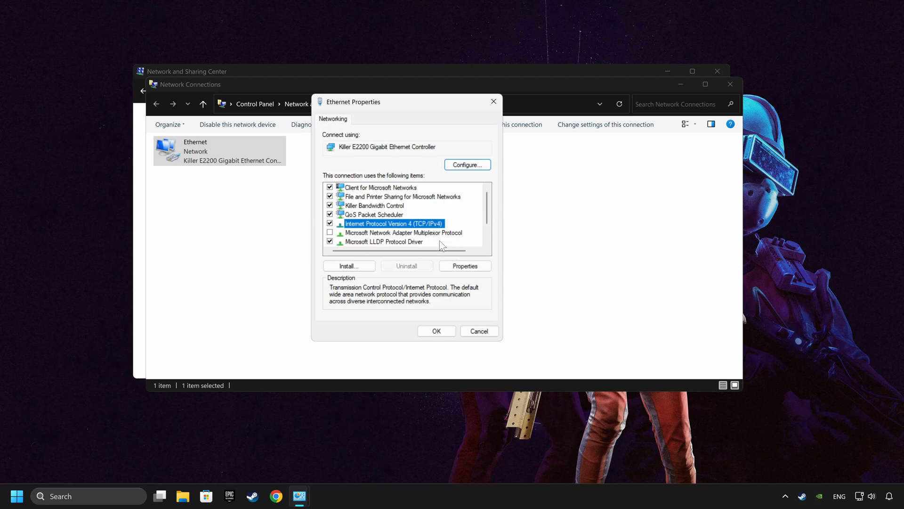
Set IPv4 preferred DNS to 8.8.8.8 and alternate DNS to 8.8.4.4, and confirm
click(471, 268)
drag(441, 144, 419, 102)
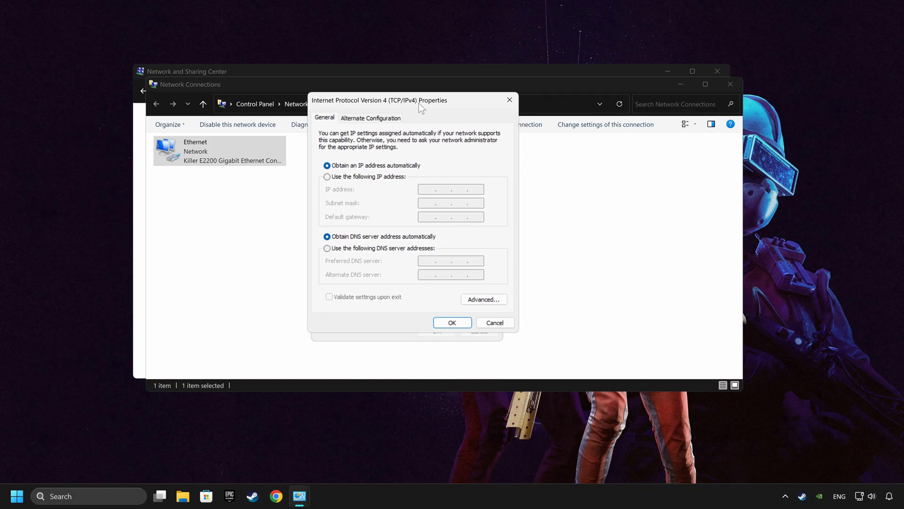
click(328, 249)
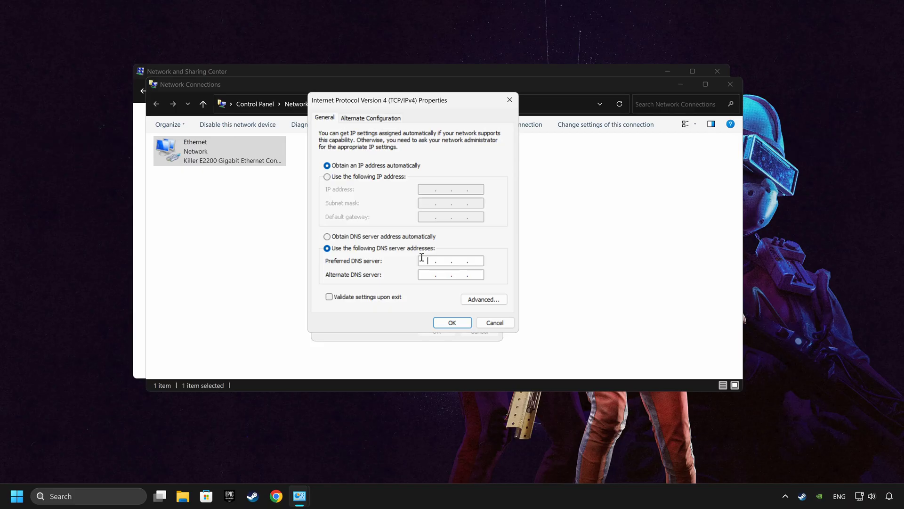
text(8)
text(.8.8.)
text(8 . )
text(8 . 8)
click(456, 324)
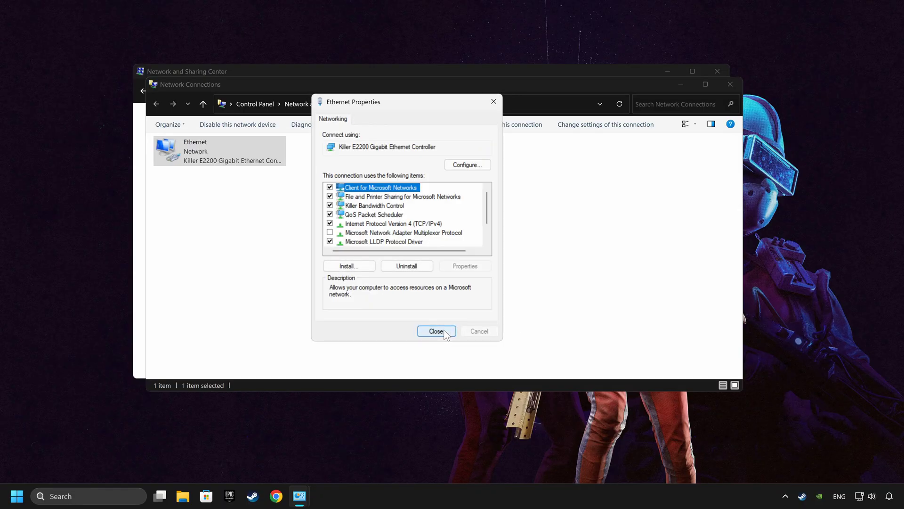
Close Ethernet Properties, Network Connections and Network and Sharing Center, then show Start's power options
click(436, 331)
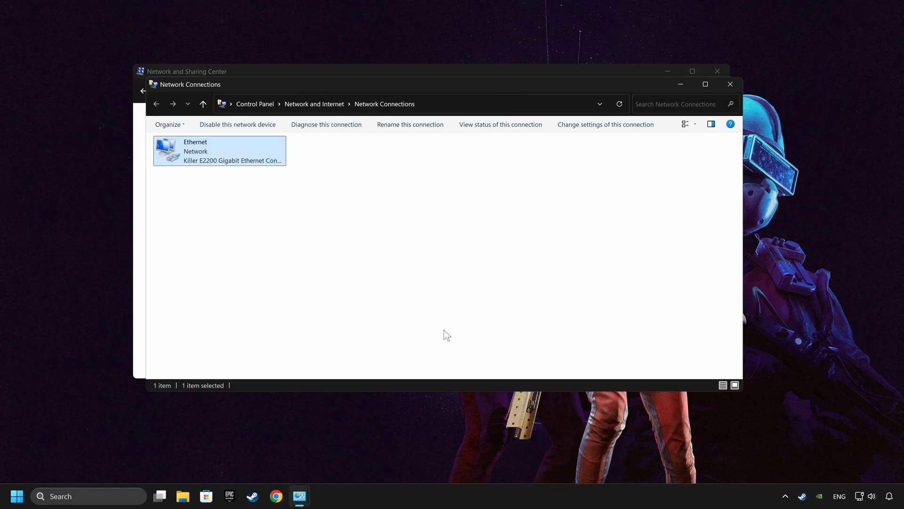
click(730, 84)
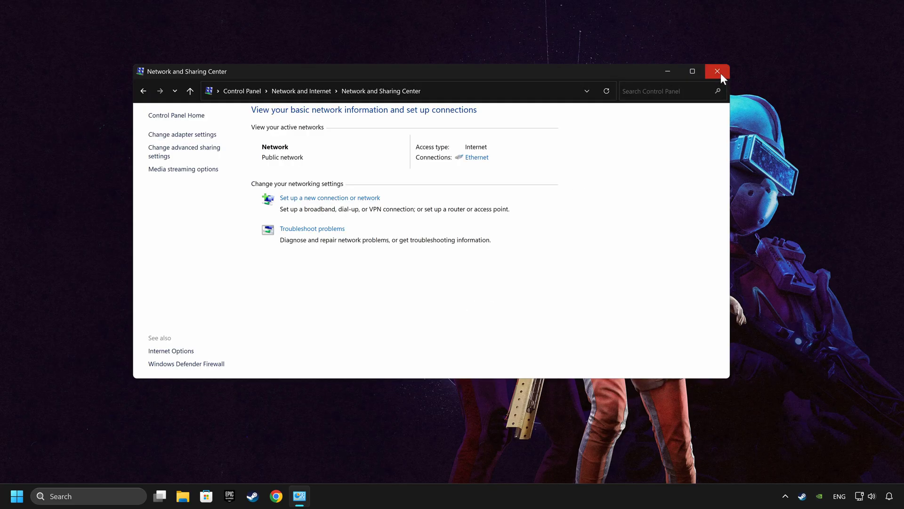
click(721, 74)
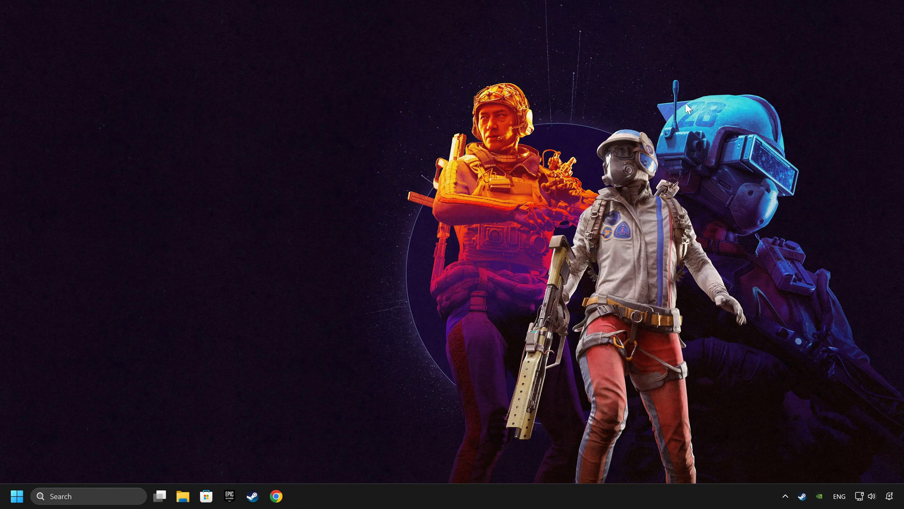
click(17, 496)
click(308, 460)
In Task Manager's Startup apps, disable RtkNGUI64 and OneDrive
right_click(464, 501)
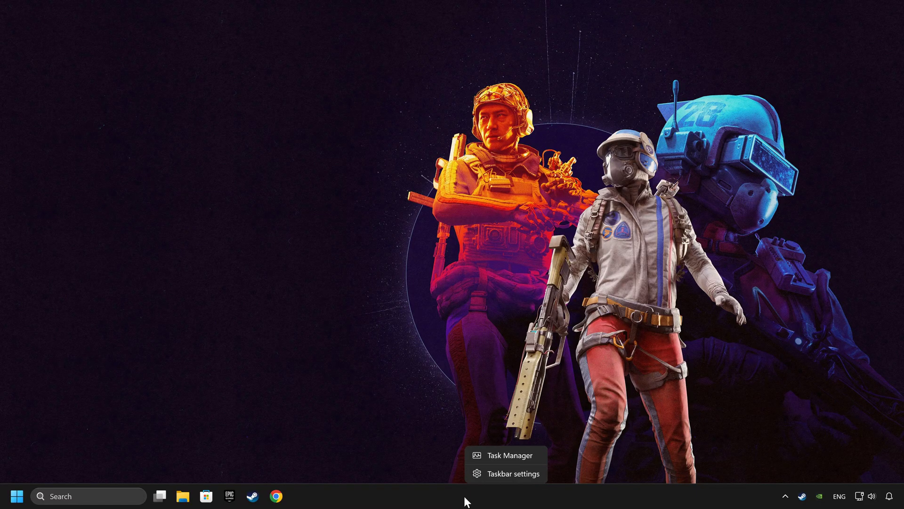
click(495, 454)
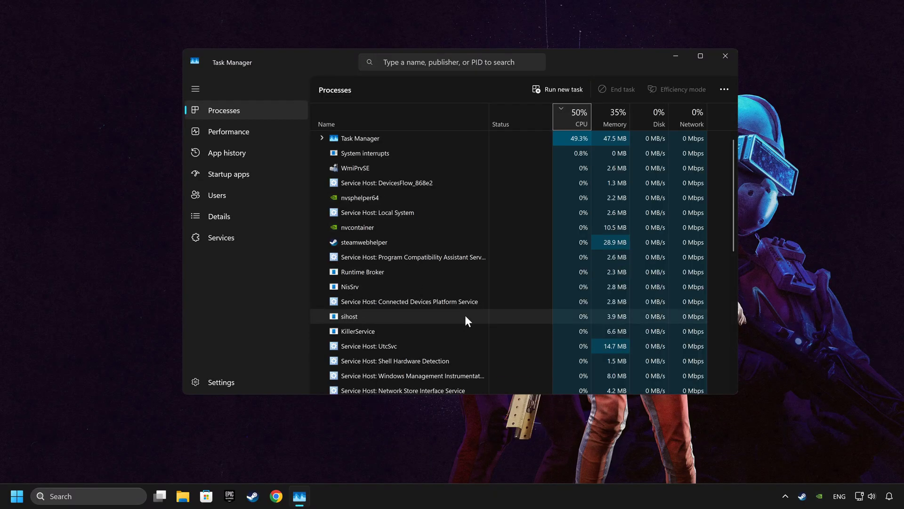
click(272, 172)
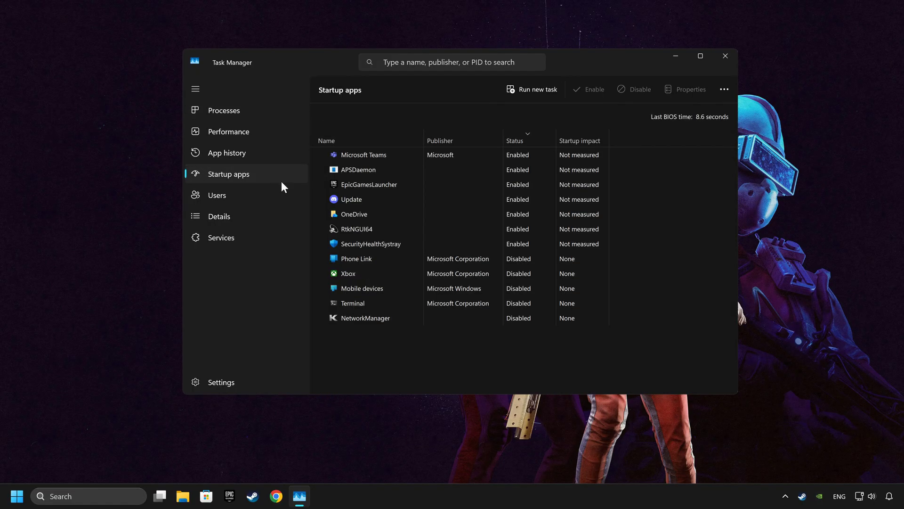
click(377, 227)
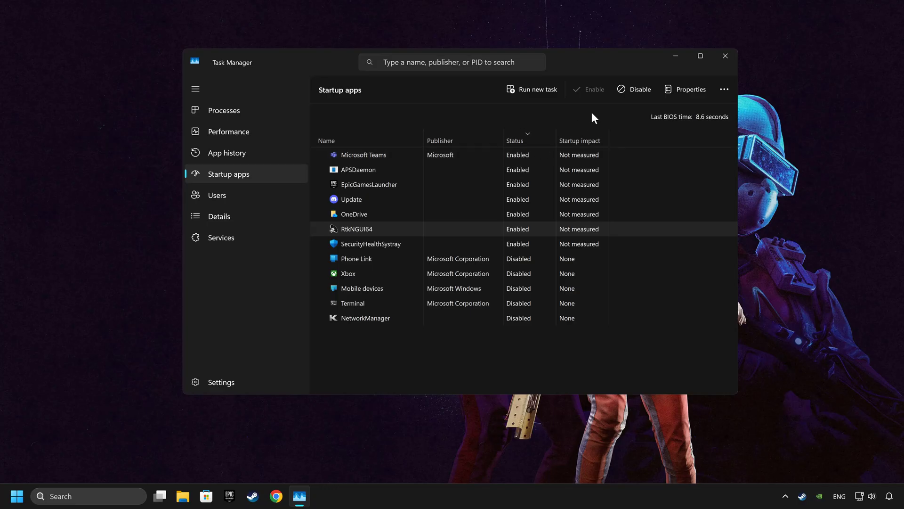
click(625, 91)
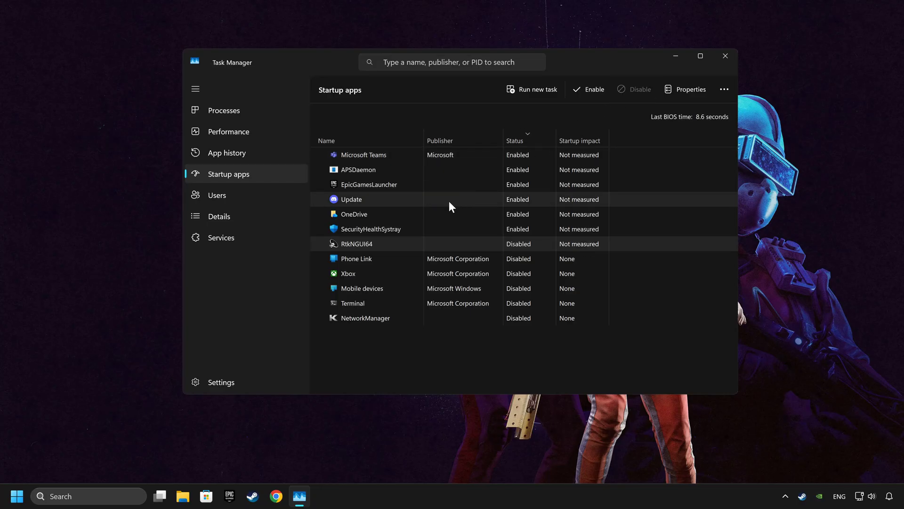
click(420, 211)
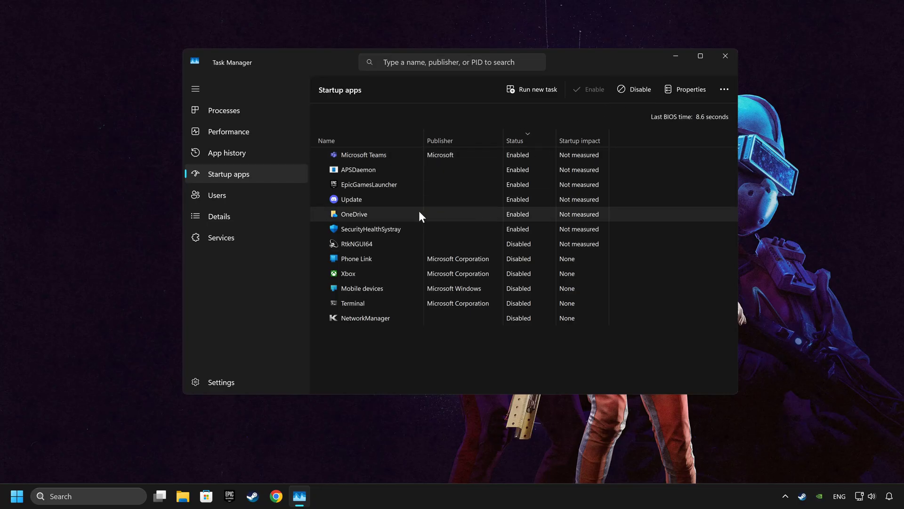
click(626, 97)
Disable Update, EpicGamesLauncher and Microsoft Teams at startup, then close Task Manager
click(455, 194)
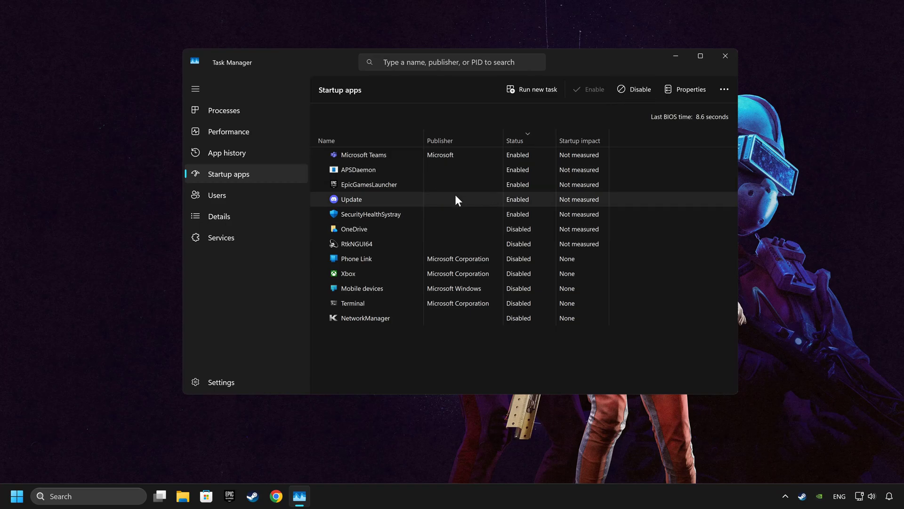
click(632, 93)
click(475, 183)
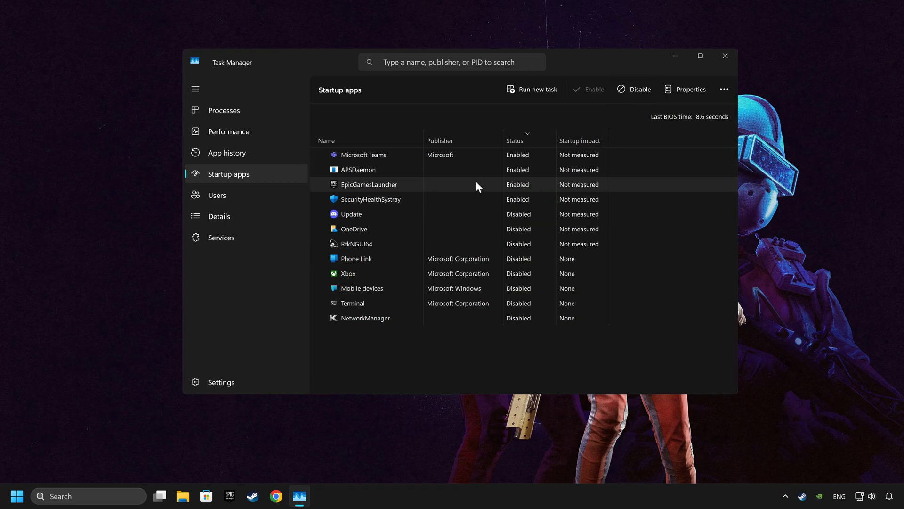
click(632, 94)
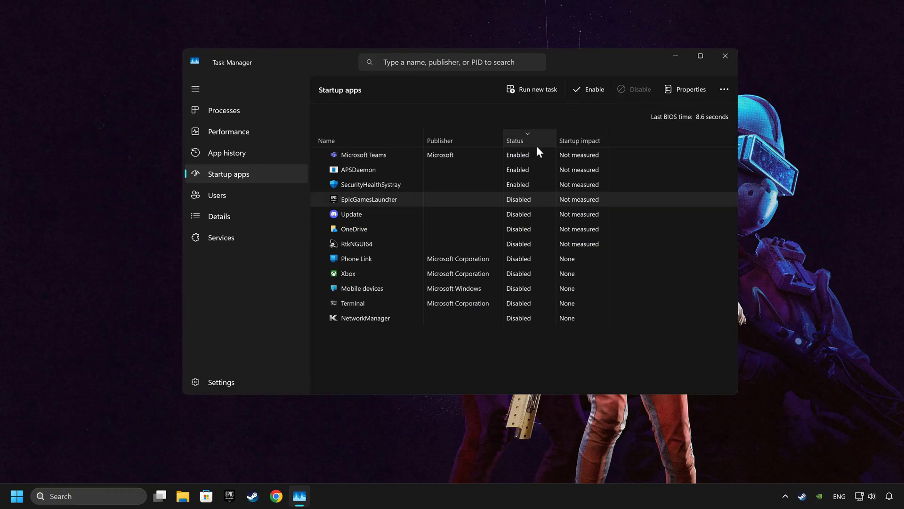
click(487, 157)
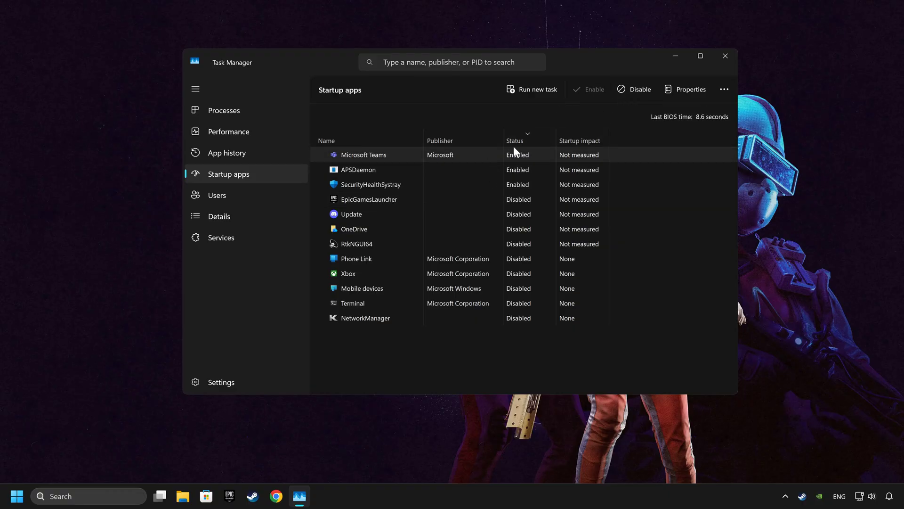
click(633, 91)
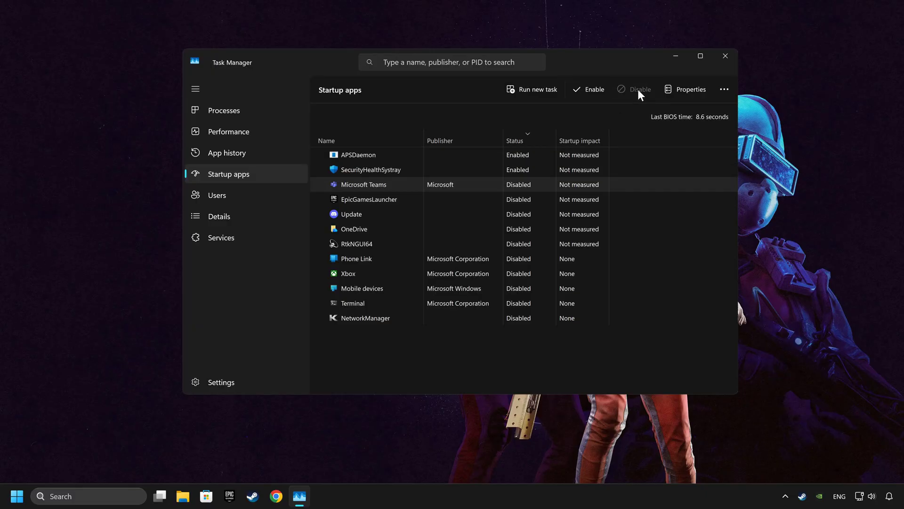
click(725, 56)
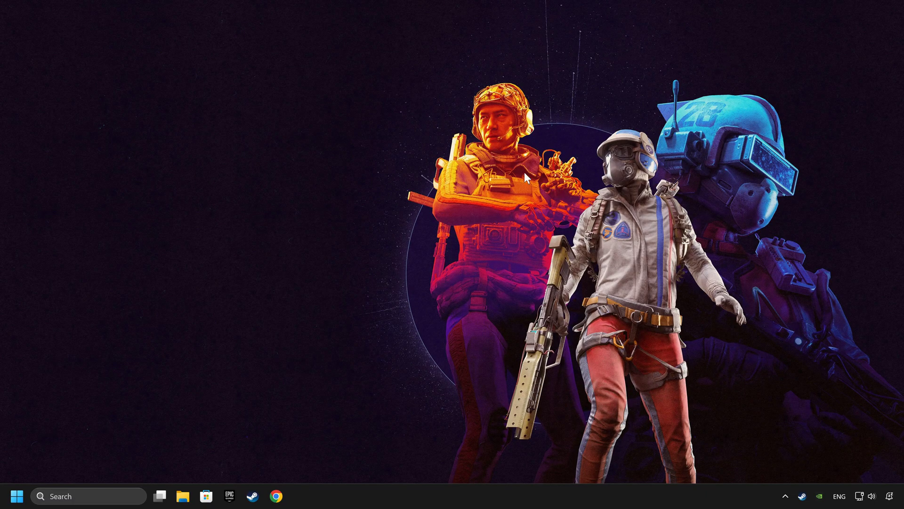